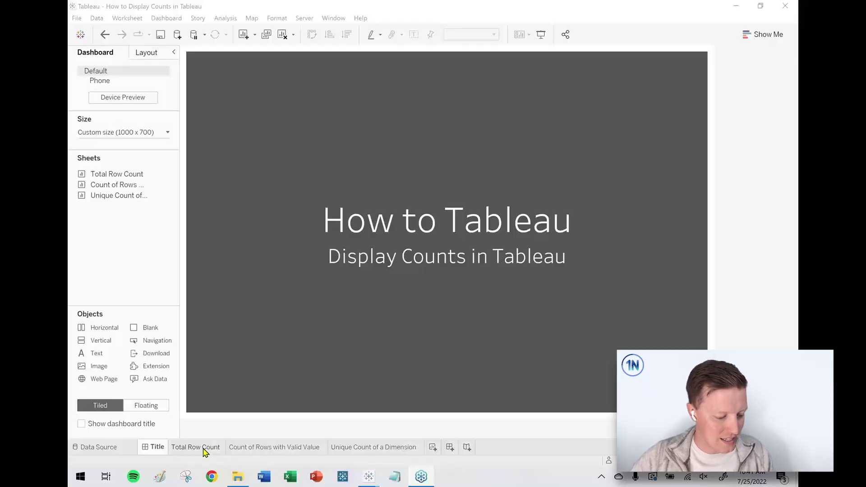
Step: On the Total Row Count sheet, show CNT(Orders) as text, displaying 9,994 rows
click(204, 448)
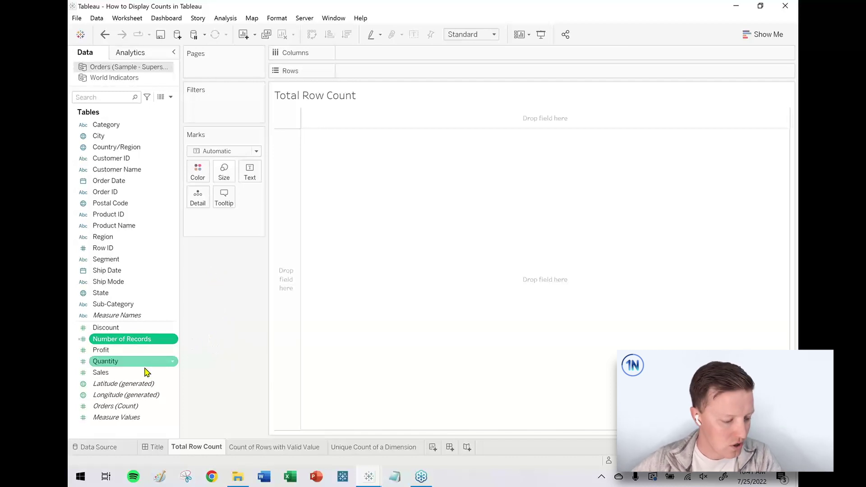
click(146, 408)
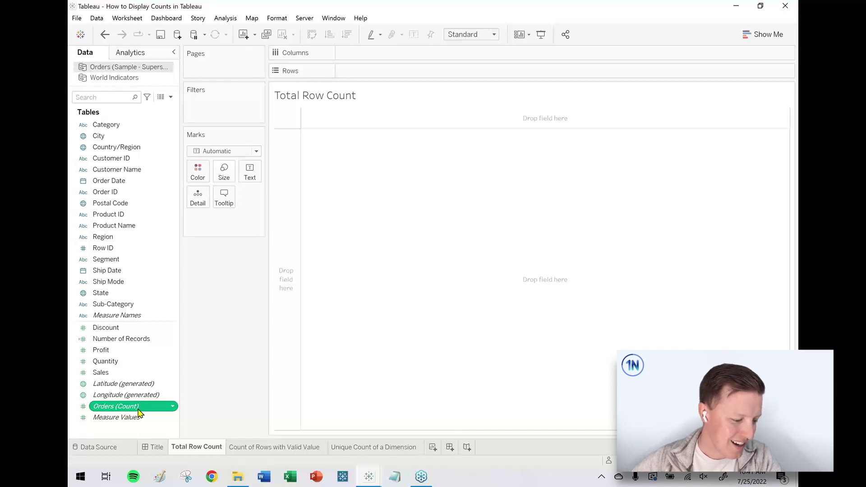
click(147, 342)
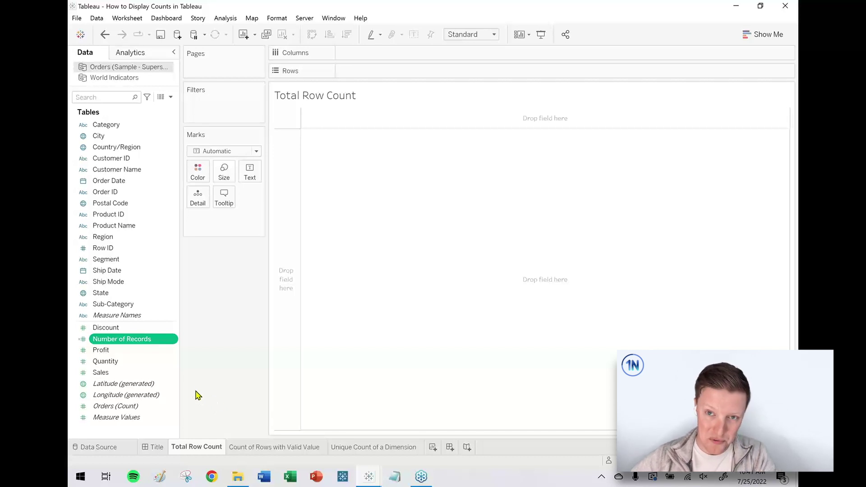
click(132, 408)
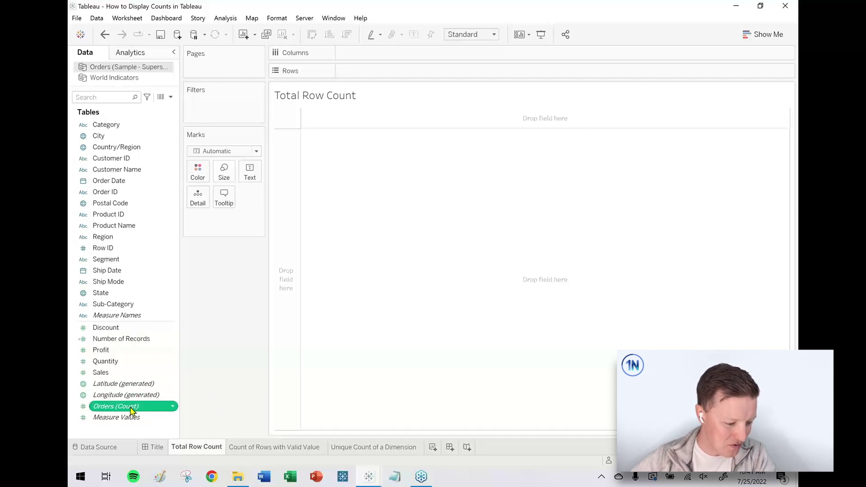
drag(120, 408, 253, 172)
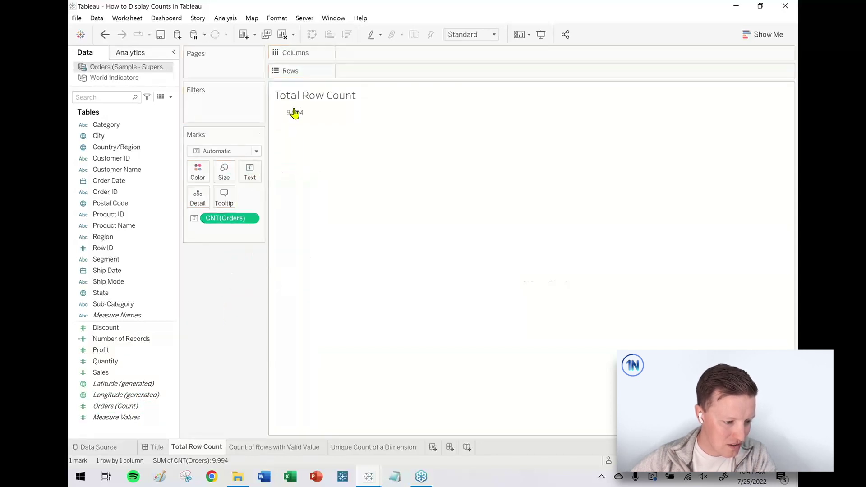
mouse_move(291, 118)
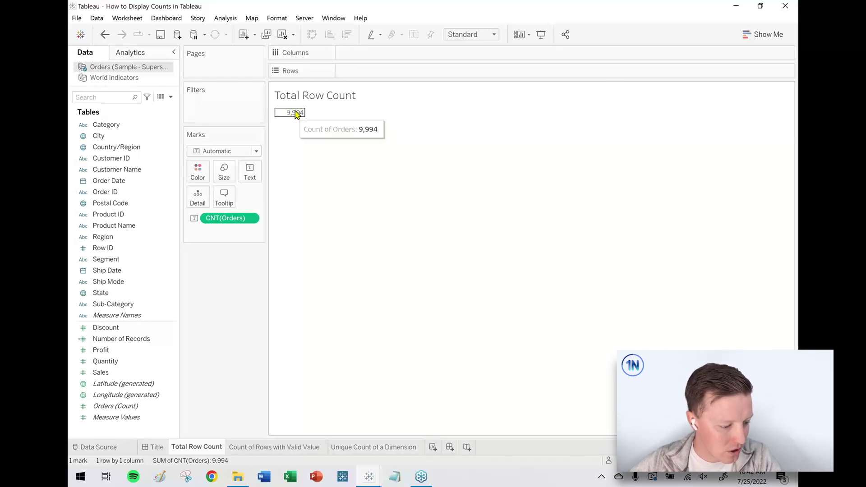
click(132, 238)
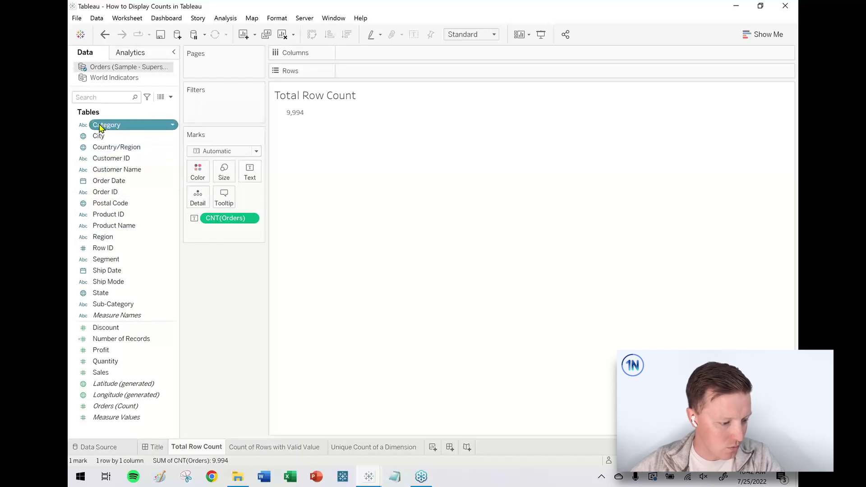
Step: Swap CNT(Orders) for SUM(Number of Records), 9,994, then go to the Count of Rows with Valid Value sheet
drag(100, 124, 371, 72)
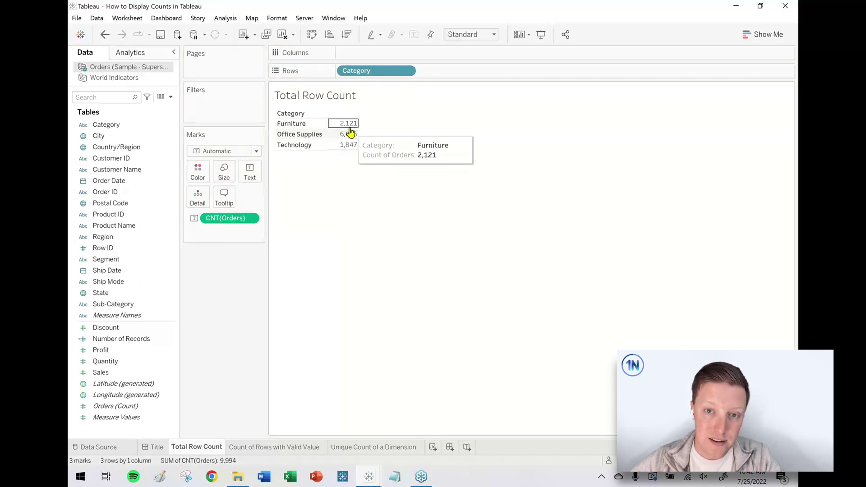
click(134, 340)
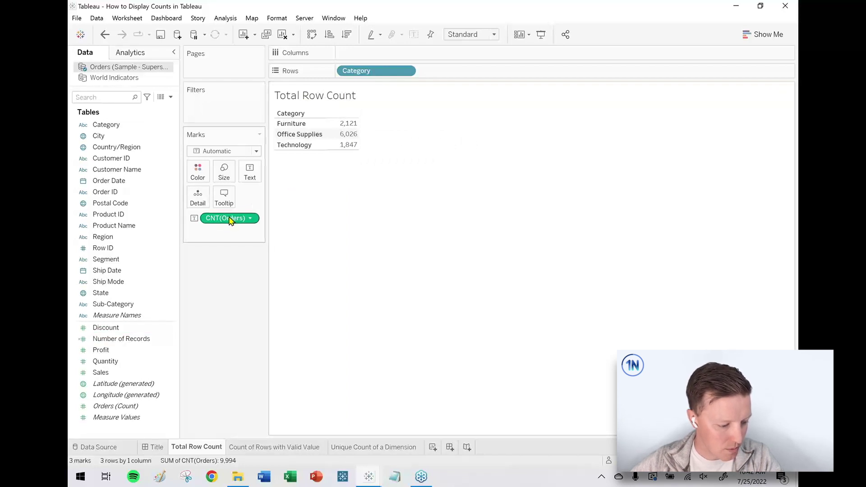
drag(227, 220, 130, 373)
drag(116, 344, 244, 174)
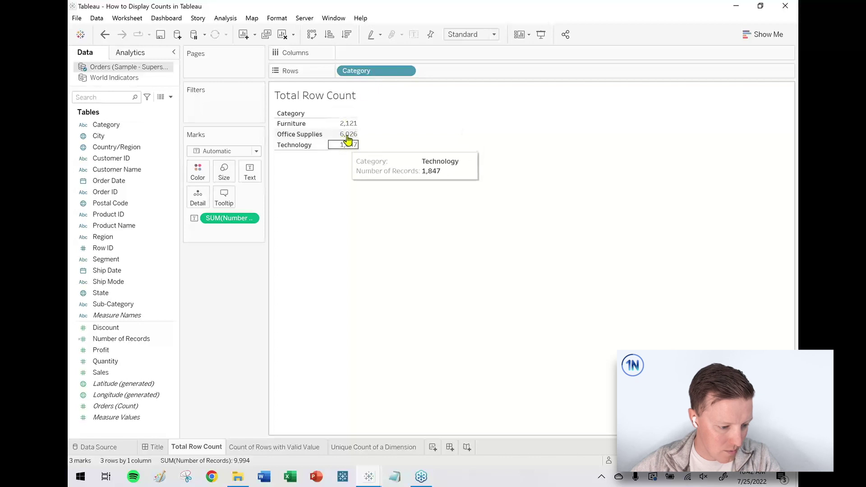
drag(367, 77, 217, 278)
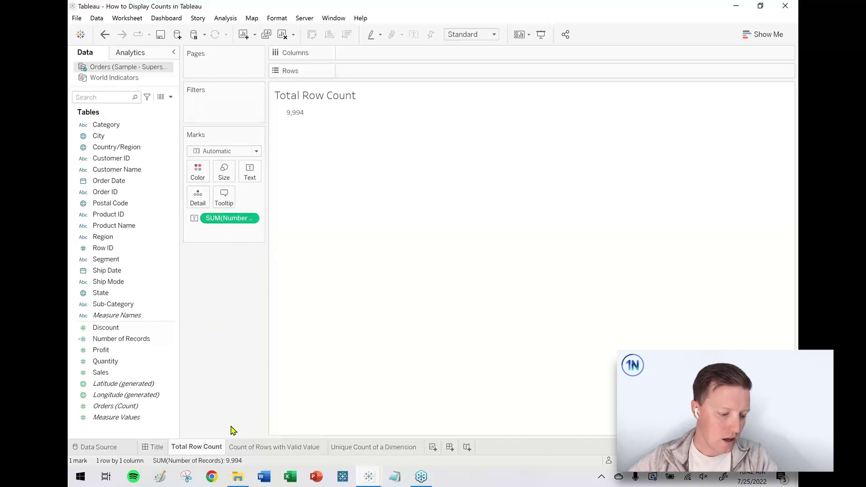
click(262, 448)
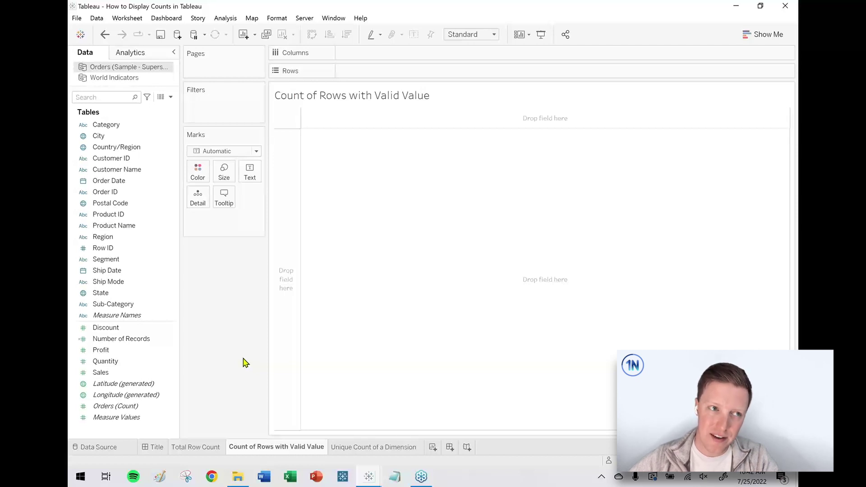
Step: From World Indicators, show CNT(Migrated Data), 2,691, as text on this sheet
click(120, 79)
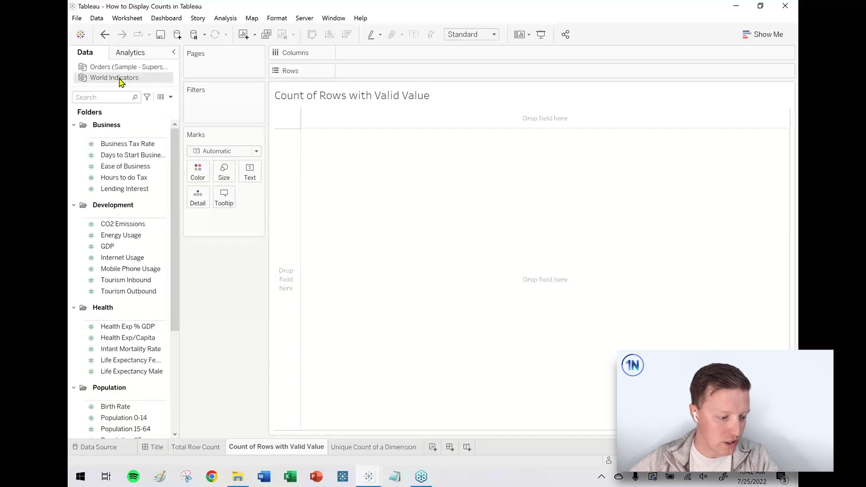
scroll(174, 212, down, 3)
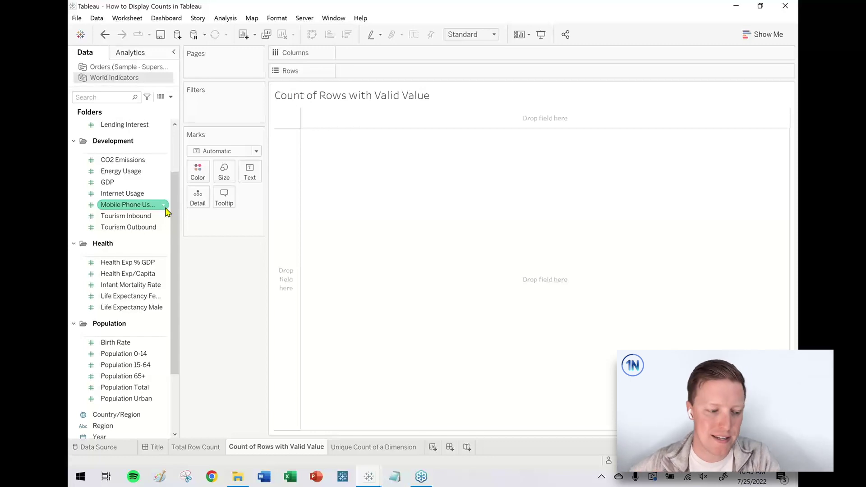
drag(171, 212, 172, 288)
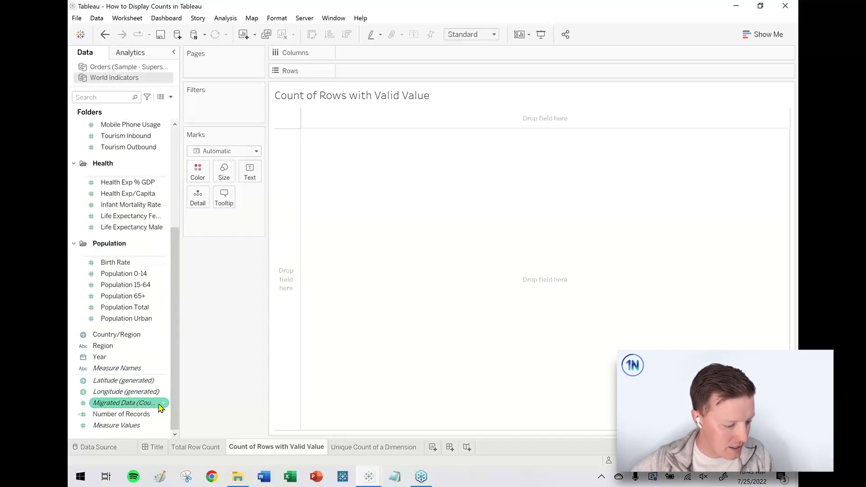
click(108, 404)
drag(107, 405, 250, 171)
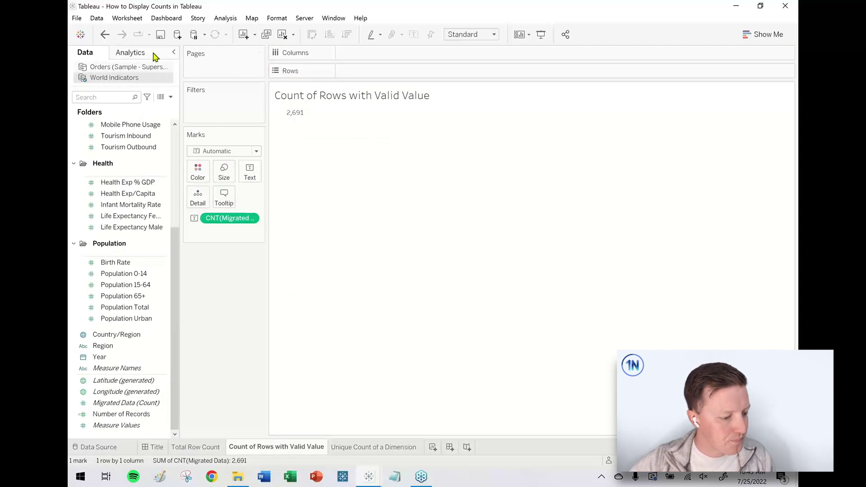
click(106, 205)
click(105, 215)
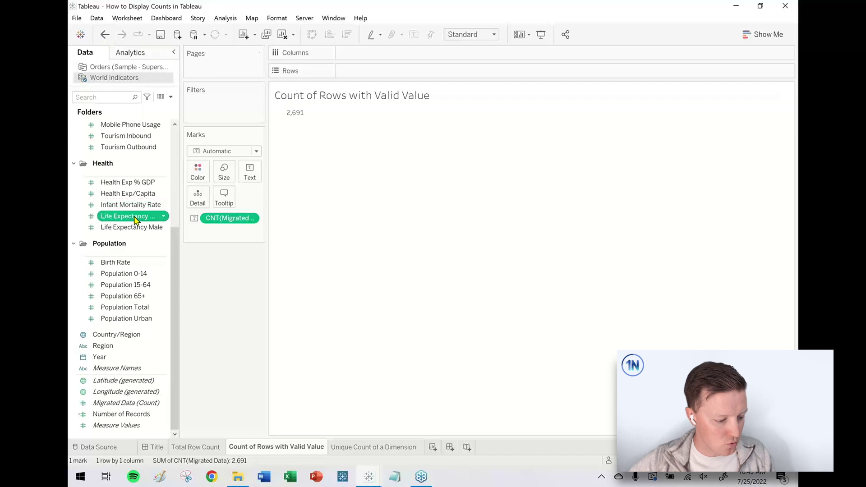
drag(178, 221, 221, 223)
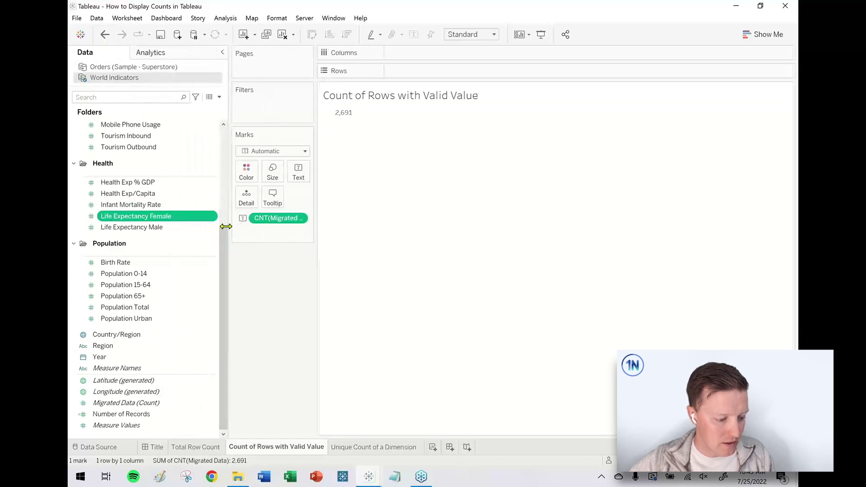
Step: Replace the Migrated Data count with SUM(Life Expectancy Female), 181,674, and widen the Marks area
drag(226, 227, 247, 272)
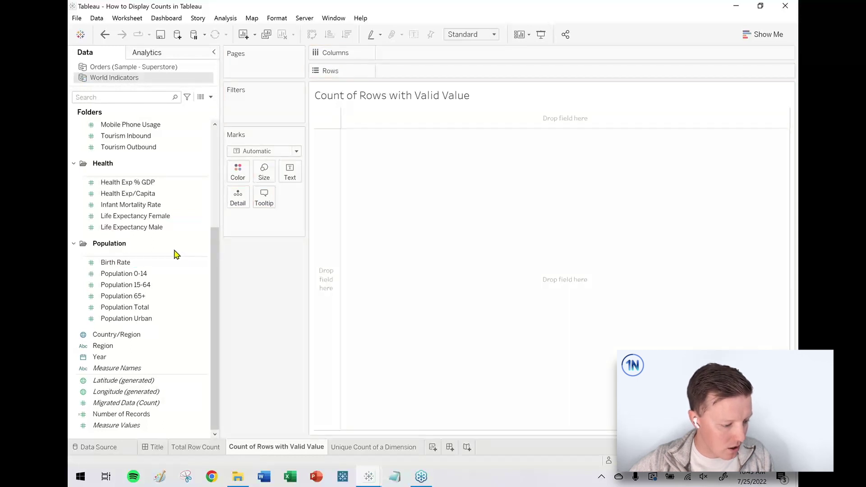
click(135, 217)
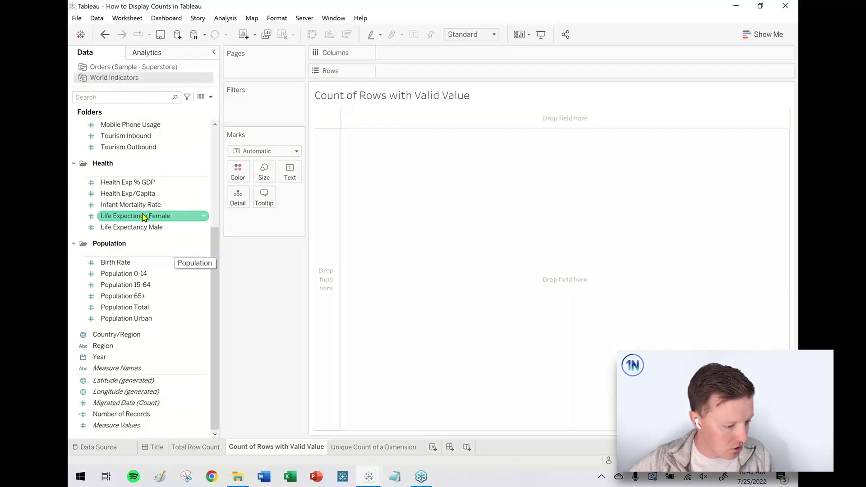
drag(114, 221, 284, 171)
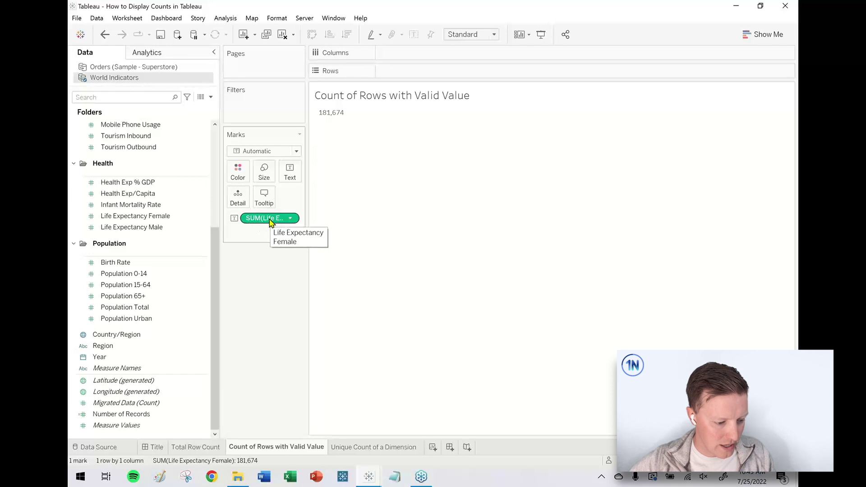
mouse_move(334, 113)
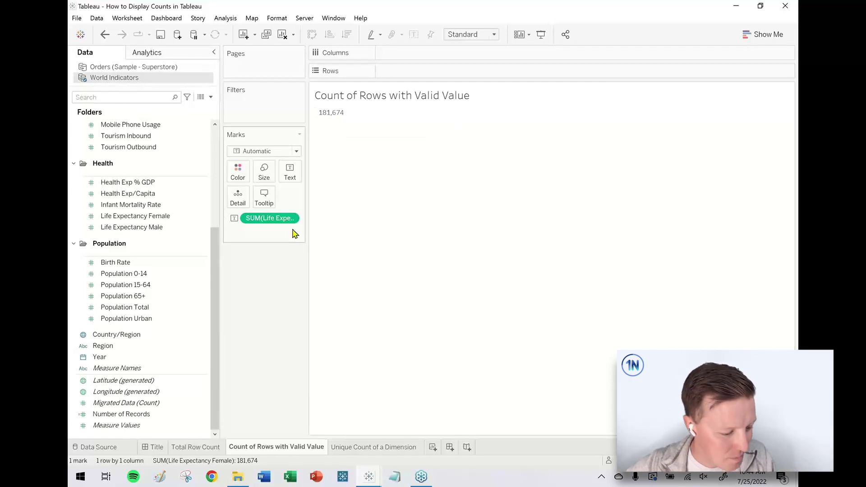
drag(306, 219, 339, 219)
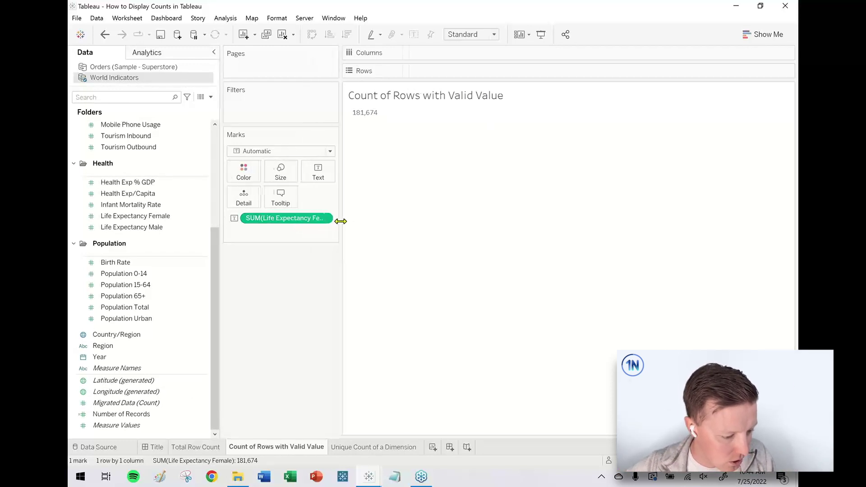
click(326, 219)
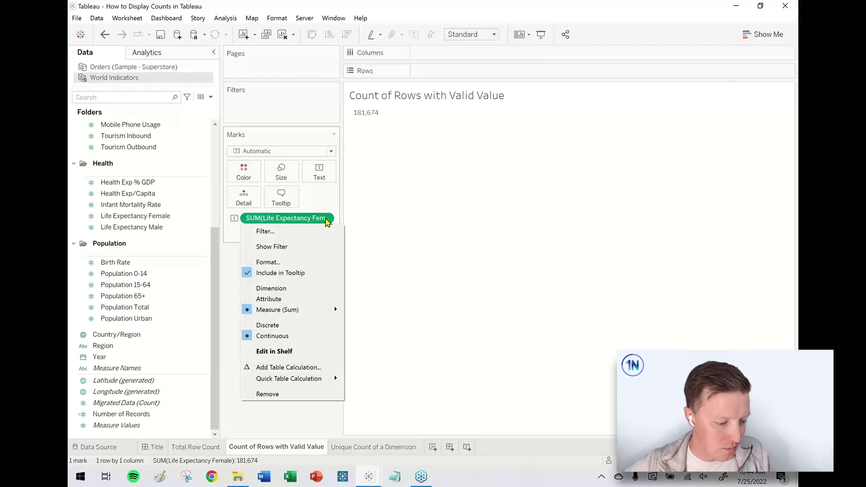
Step: Aggregate Life Expectancy Female as Count (2,555) and add Count of Migrated Data (2,691) alongside
mouse_move(298, 311)
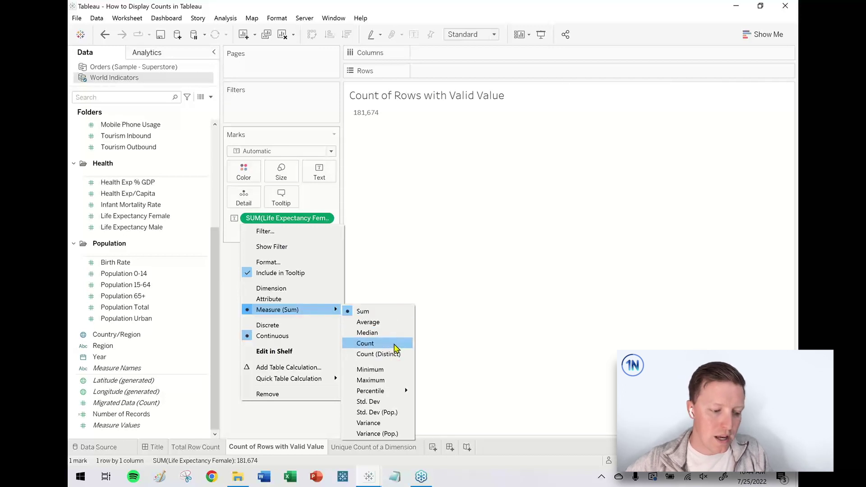
click(394, 344)
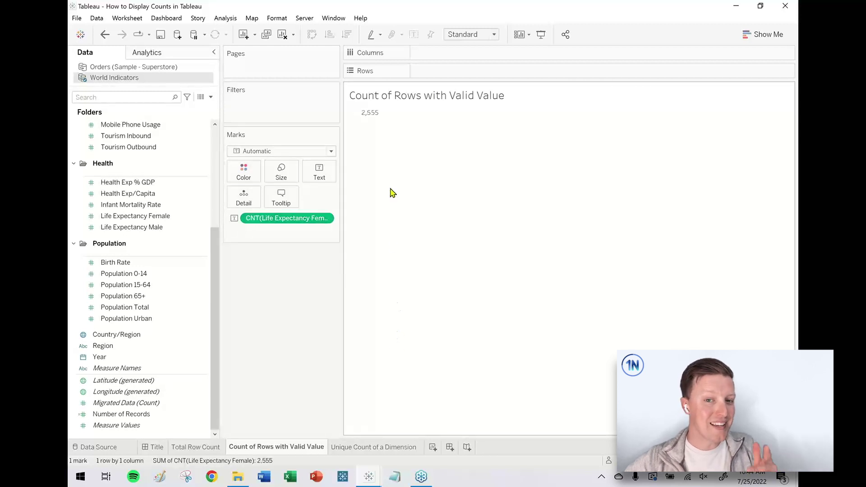
click(147, 405)
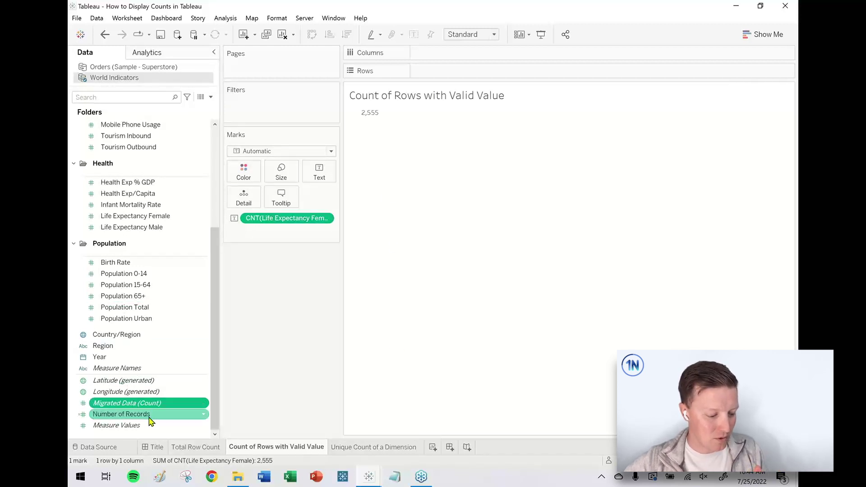
click(150, 417)
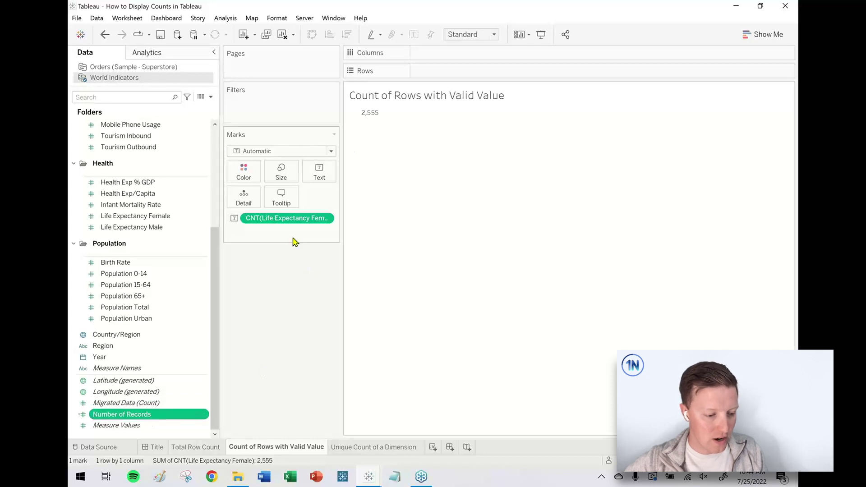
click(127, 406)
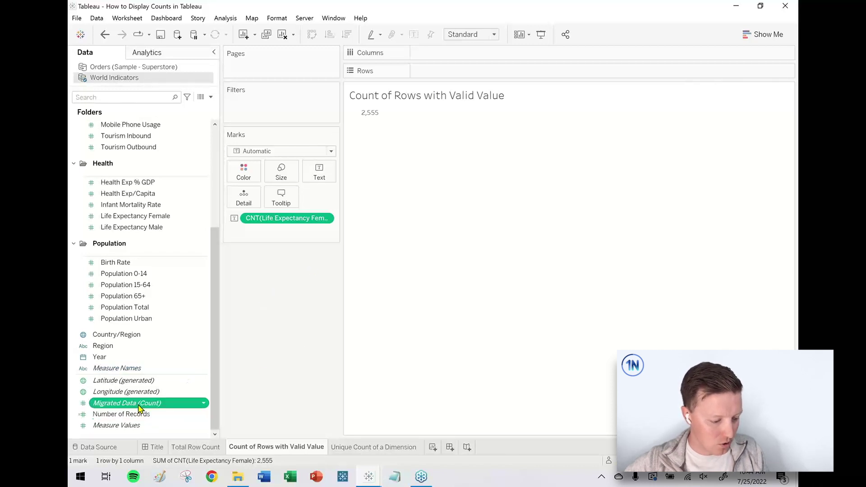
double_click(126, 404)
Step: Widen the Measure Names row labels so both count names read in full
mouse_move(457, 128)
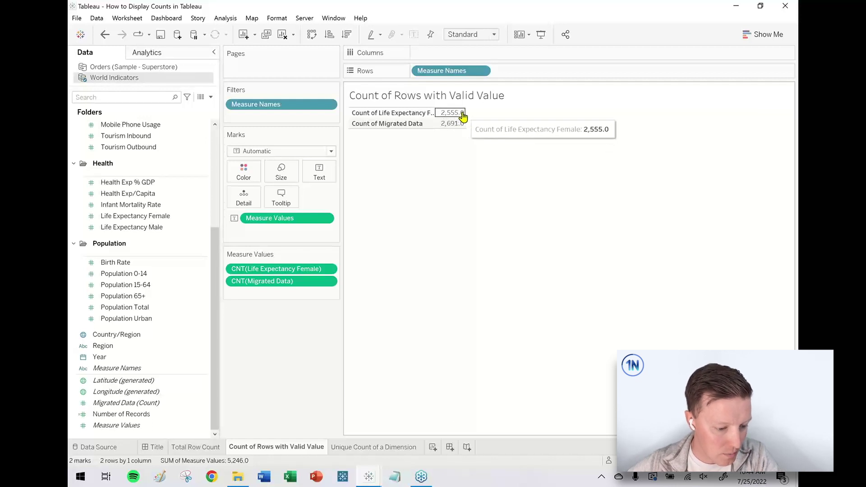
drag(436, 120, 485, 120)
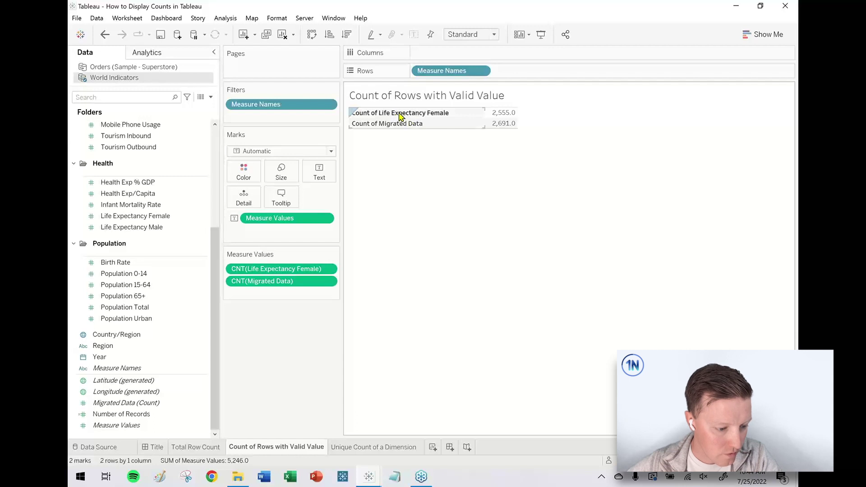
mouse_move(512, 119)
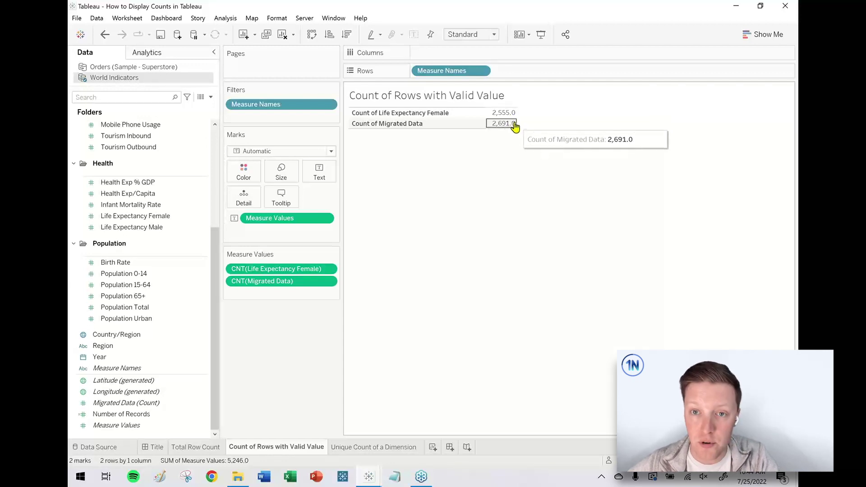
click(200, 97)
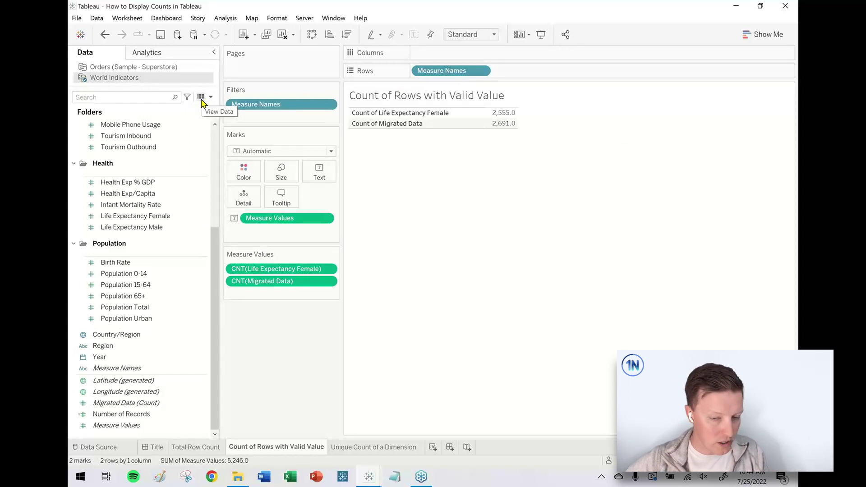
click(201, 98)
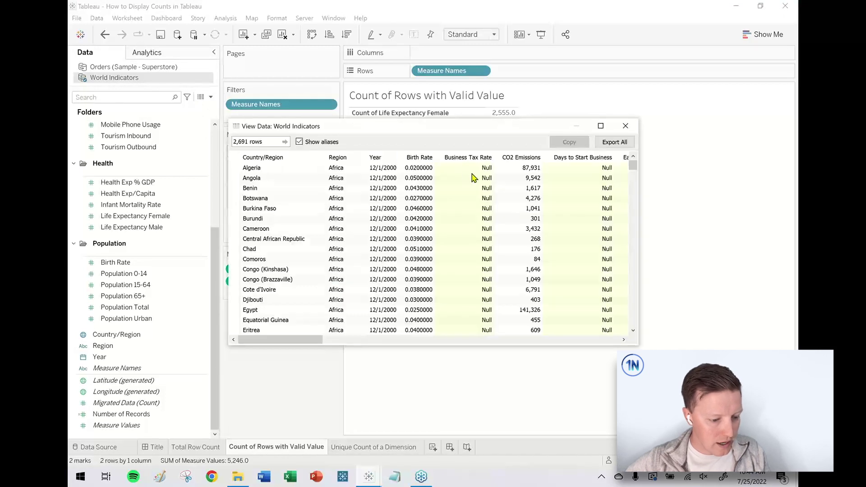
drag(475, 172, 466, 267)
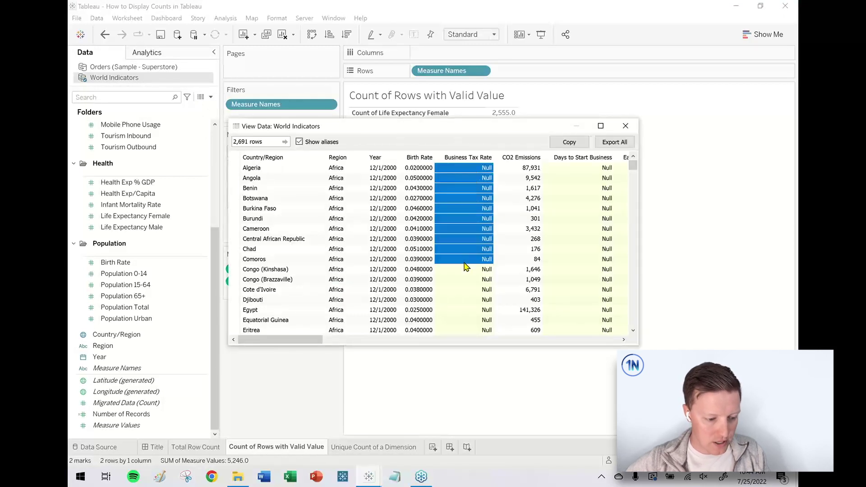
click(510, 209)
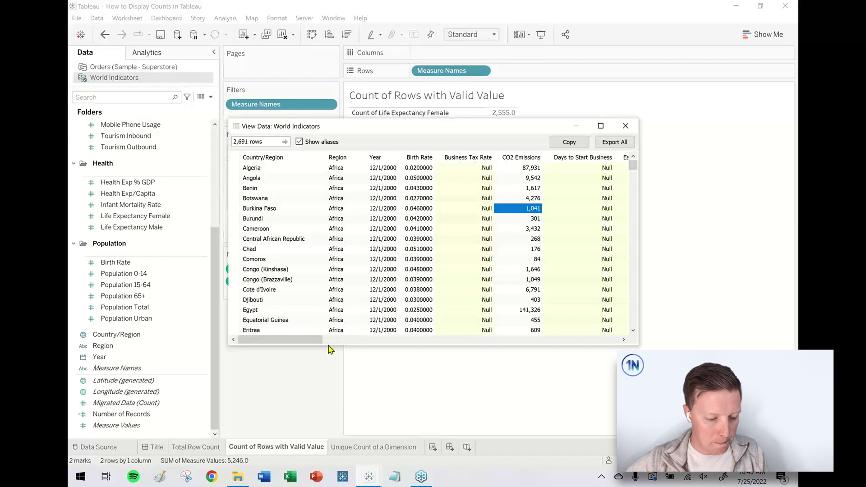
drag(322, 343, 476, 352)
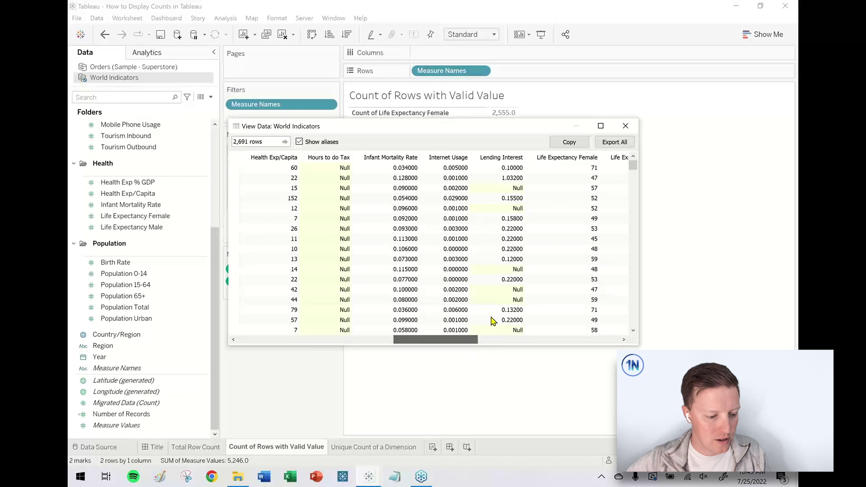
click(576, 159)
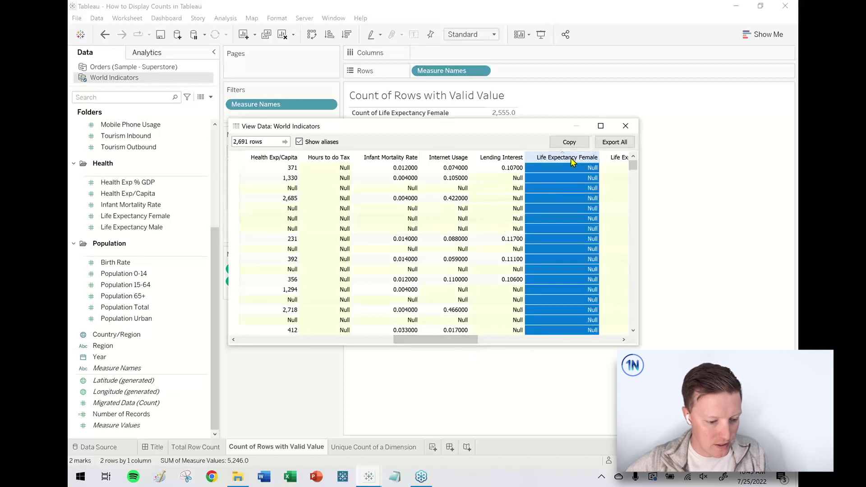
drag(576, 168, 582, 263)
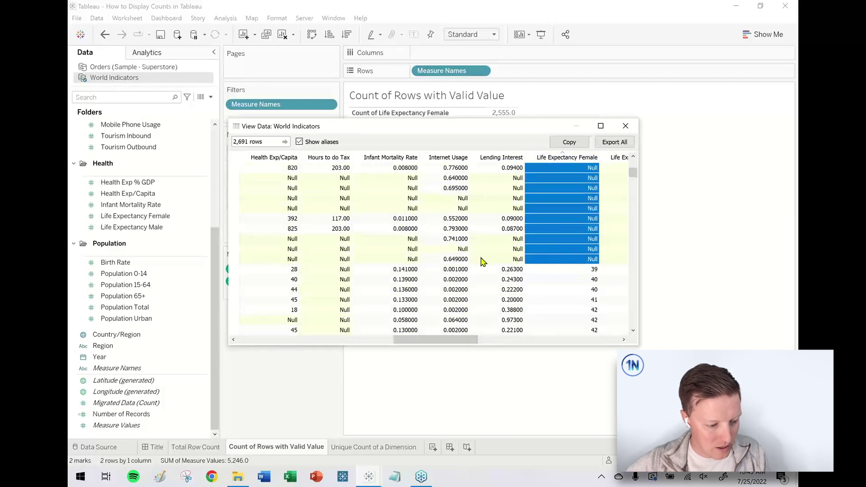
drag(444, 341, 244, 341)
click(601, 126)
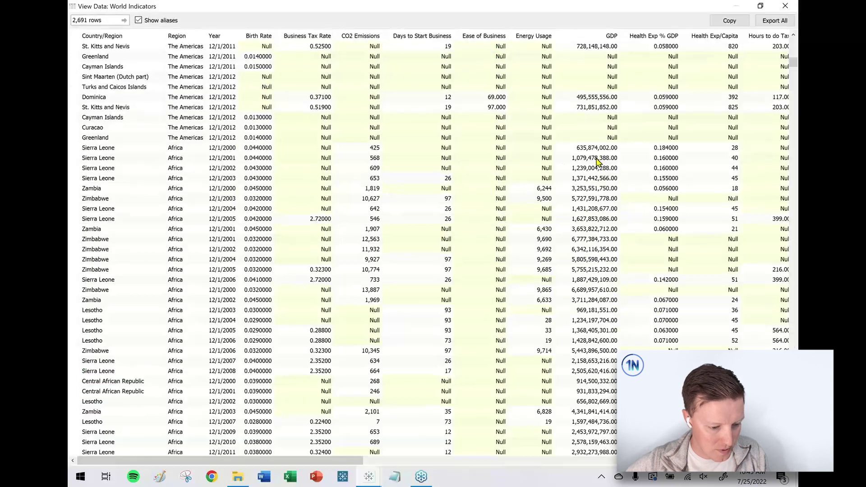
drag(315, 461, 473, 461)
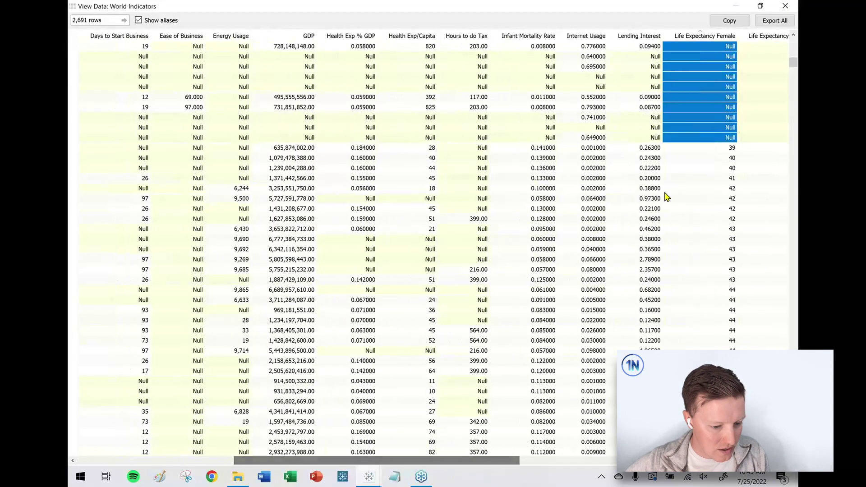
mouse_move(793, 66)
mouse_down()
mouse_move(793, 58)
mouse_move(790, 65)
mouse_up()
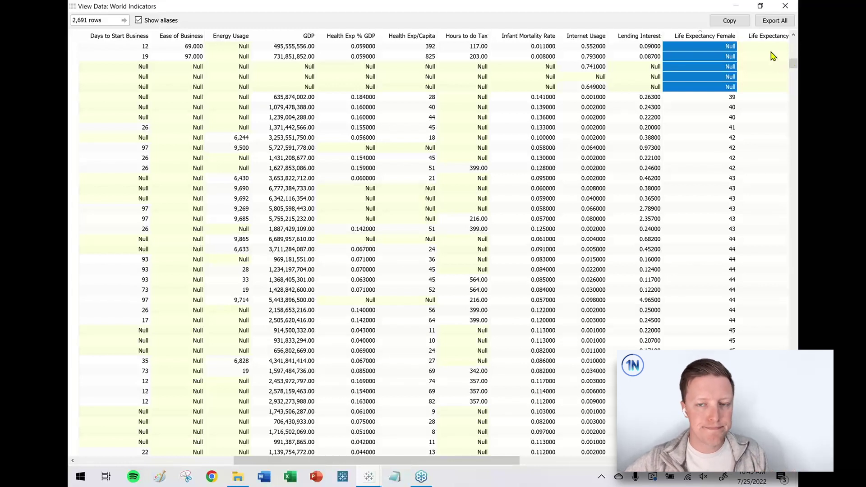
click(786, 6)
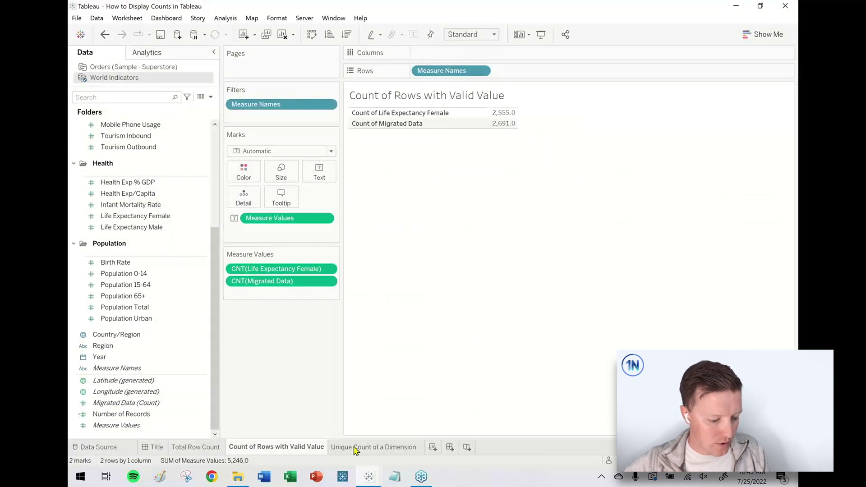
Step: On the Unique Count of a Dimension sheet, show CNT(Migrated Data), 2,691, as text
mouse_move(303, 454)
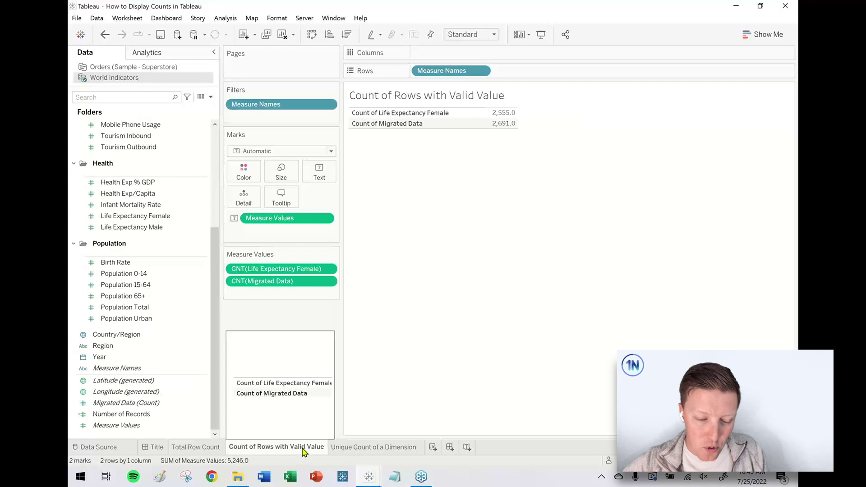
mouse_move(368, 452)
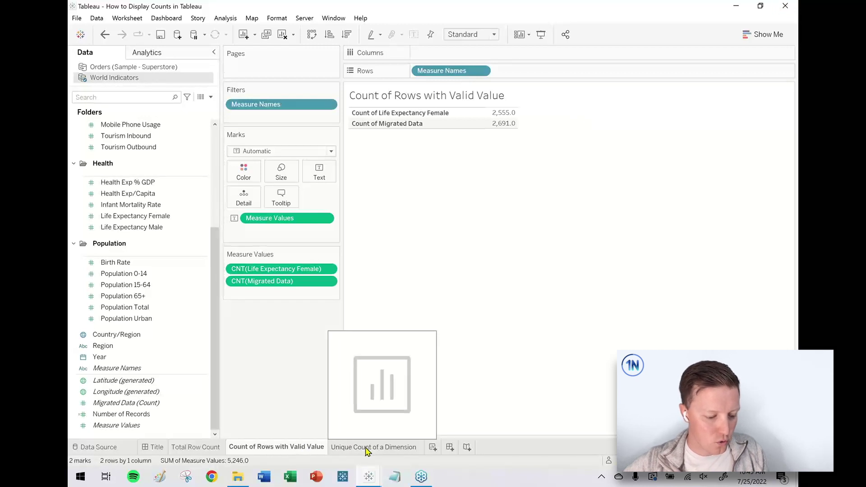
click(368, 452)
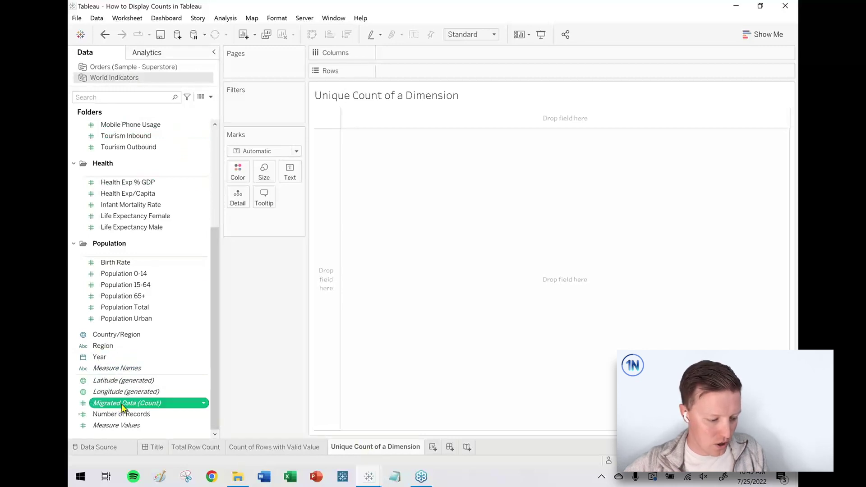
drag(123, 408, 291, 174)
mouse_move(340, 116)
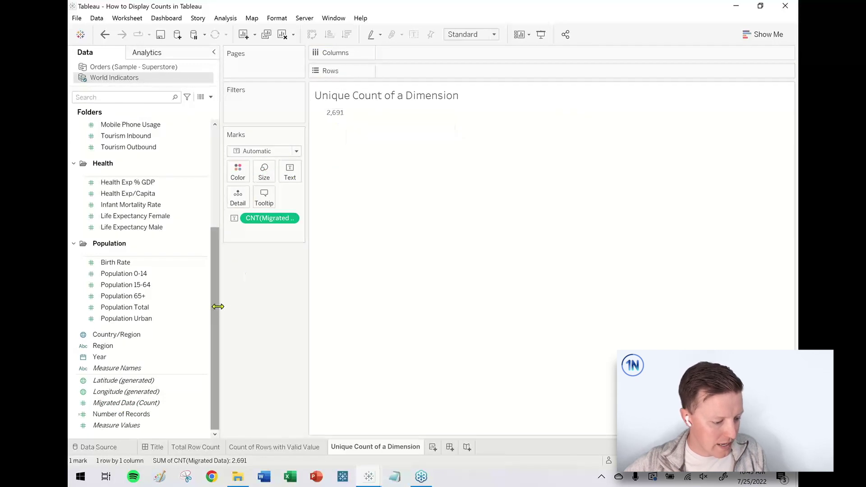
drag(218, 307, 225, 280)
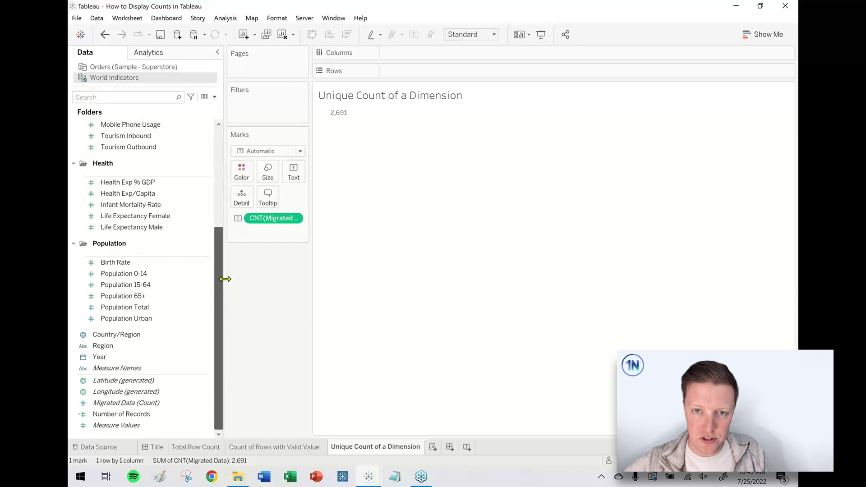
Step: Add Country/Region to Text and aggregate it as Count, showing 2,691
click(107, 337)
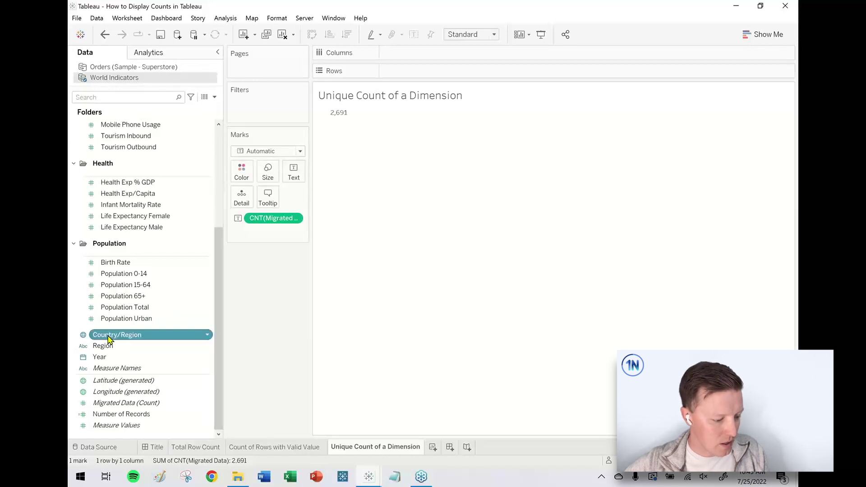
drag(108, 339, 296, 175)
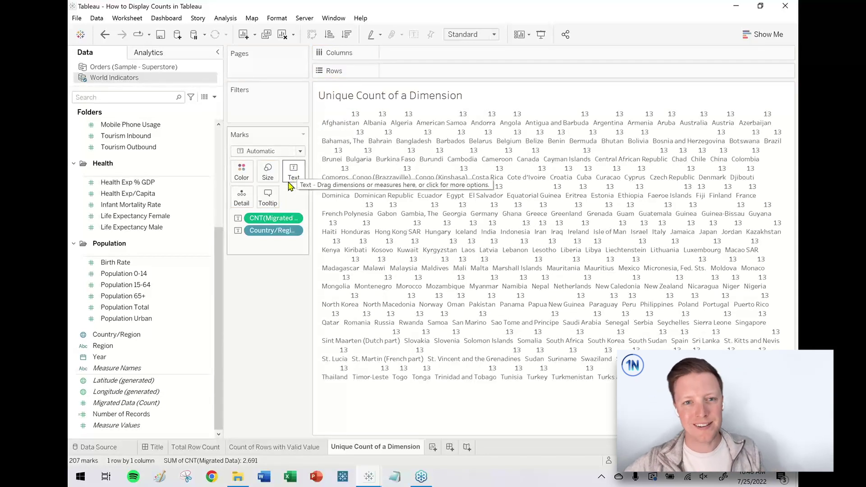
click(295, 232)
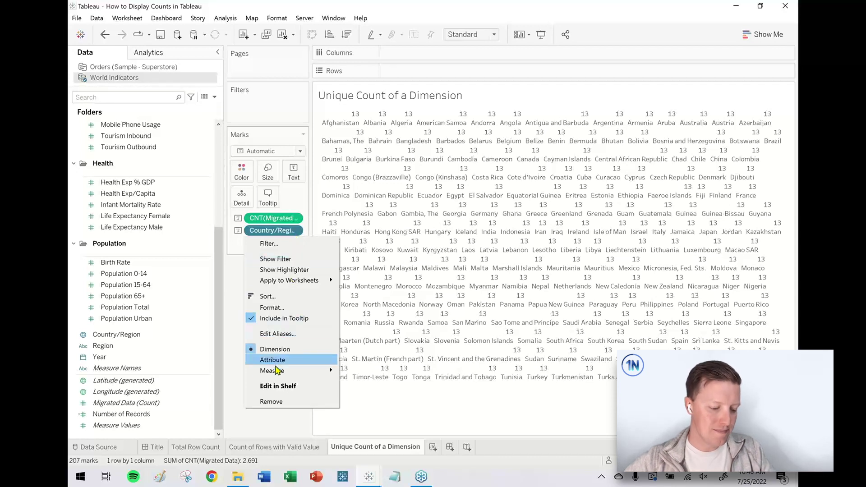
mouse_move(277, 373)
click(366, 394)
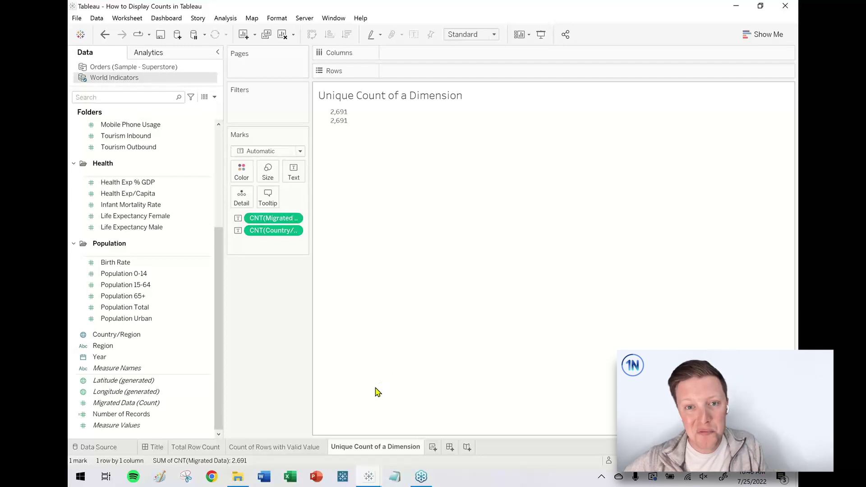
mouse_move(343, 116)
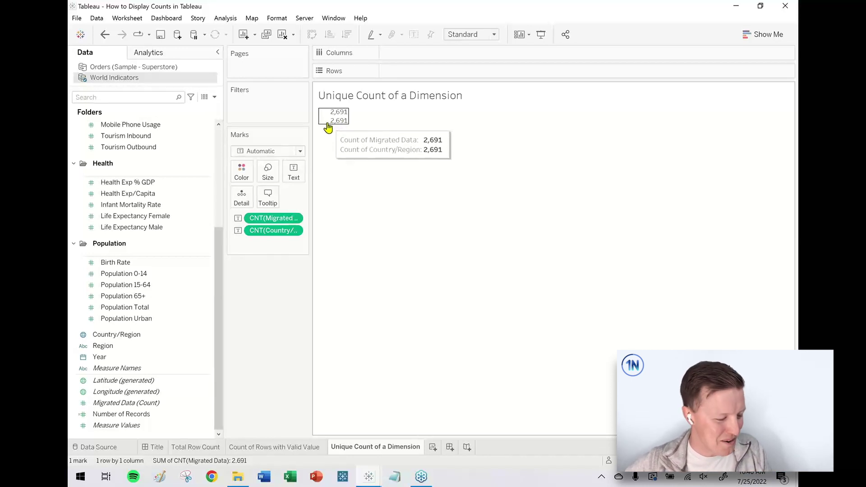
Step: Add Country/Region to Text again as Count (Distinct), showing 207 unique countries
click(115, 338)
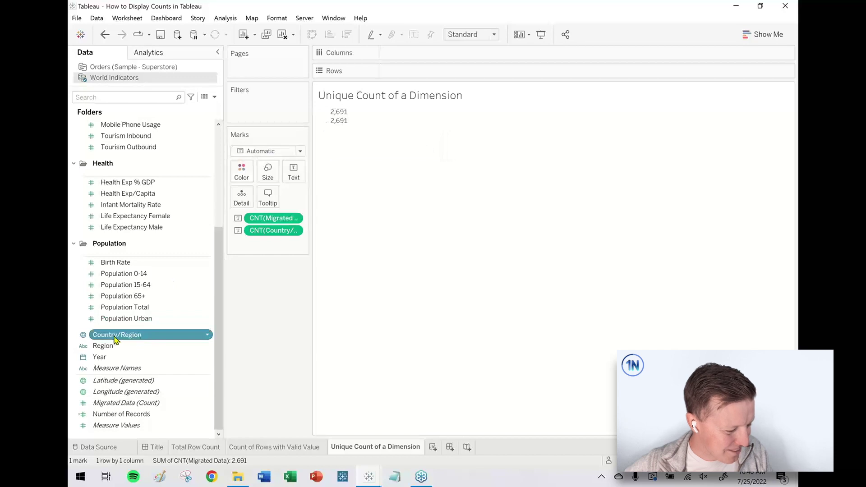
drag(107, 340, 294, 174)
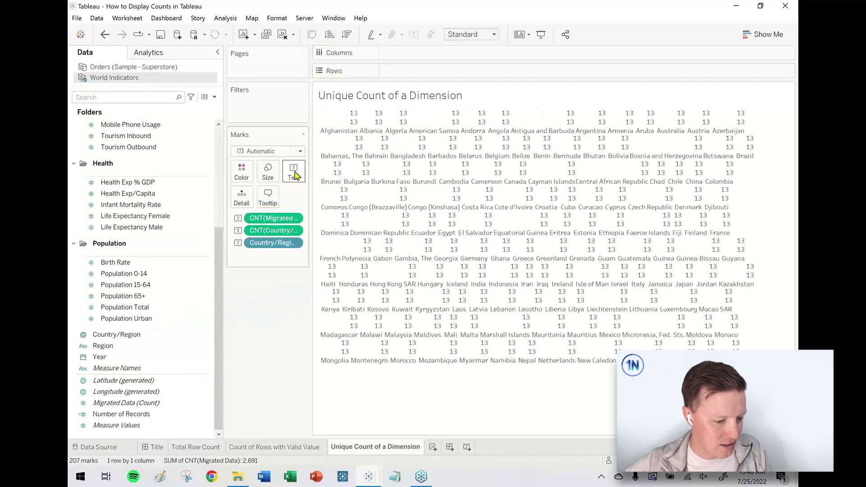
click(294, 243)
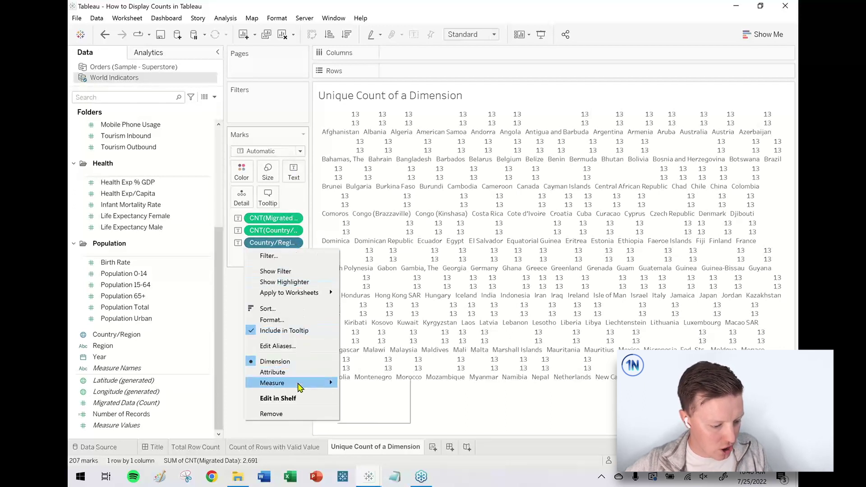
mouse_move(300, 387)
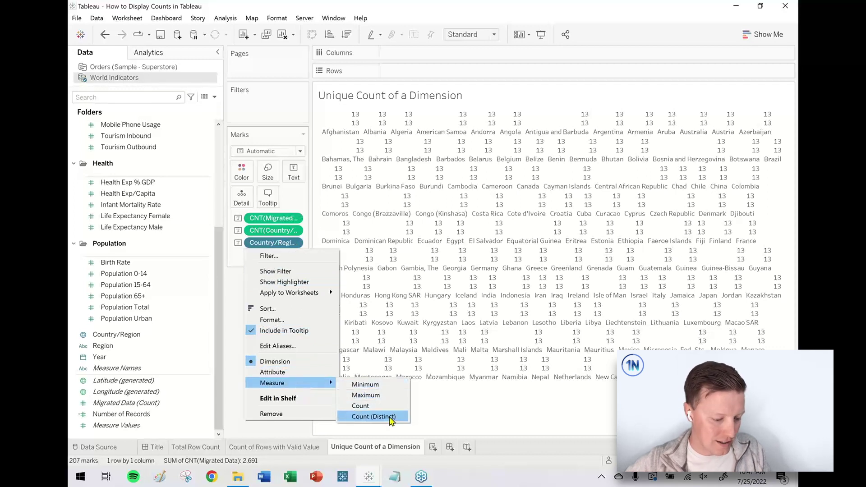
mouse_move(342, 131)
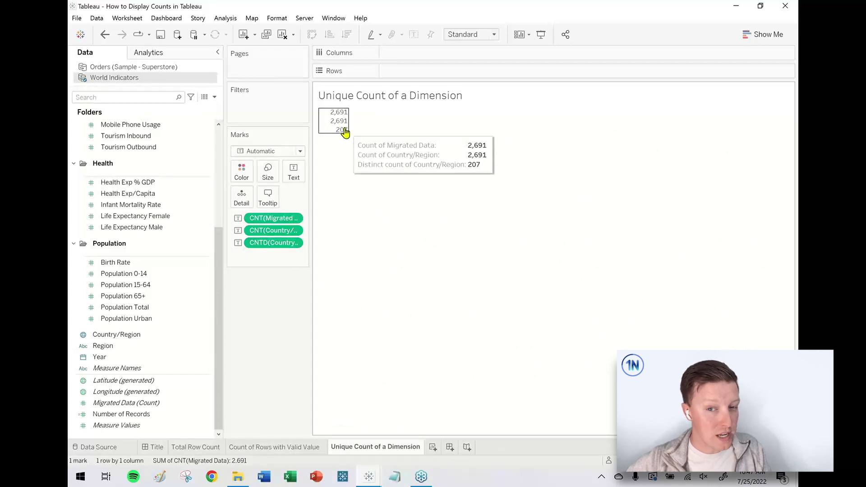